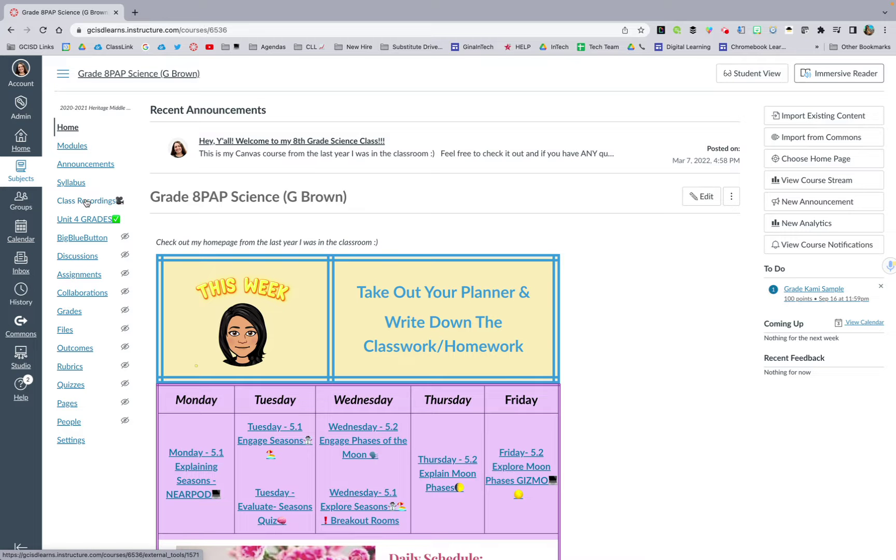
Open the course's Class Recordings (Canvas Studio) page from the course navigation.
click(86, 203)
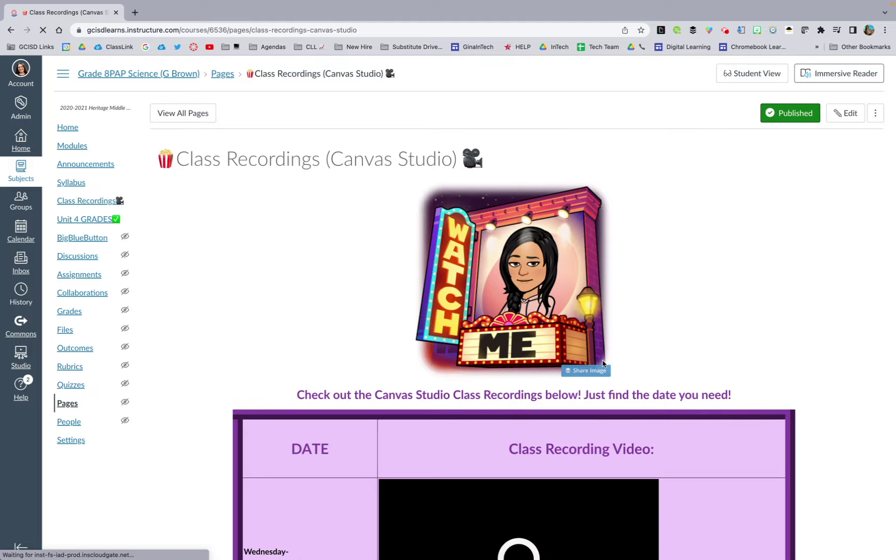
Review the class recordings table, then list all of the course's Pages.
scroll(603, 363, down, 2)
scroll(603, 363, down, 5)
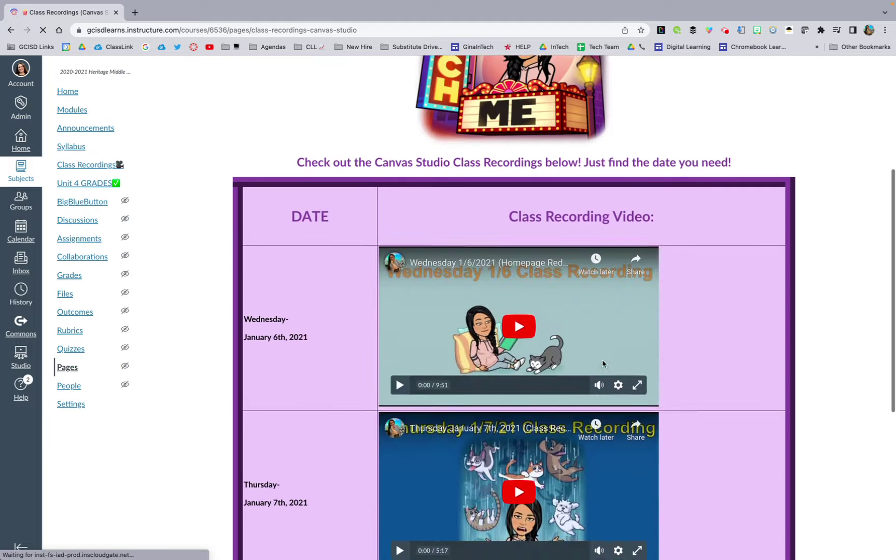
scroll(603, 363, down, 3)
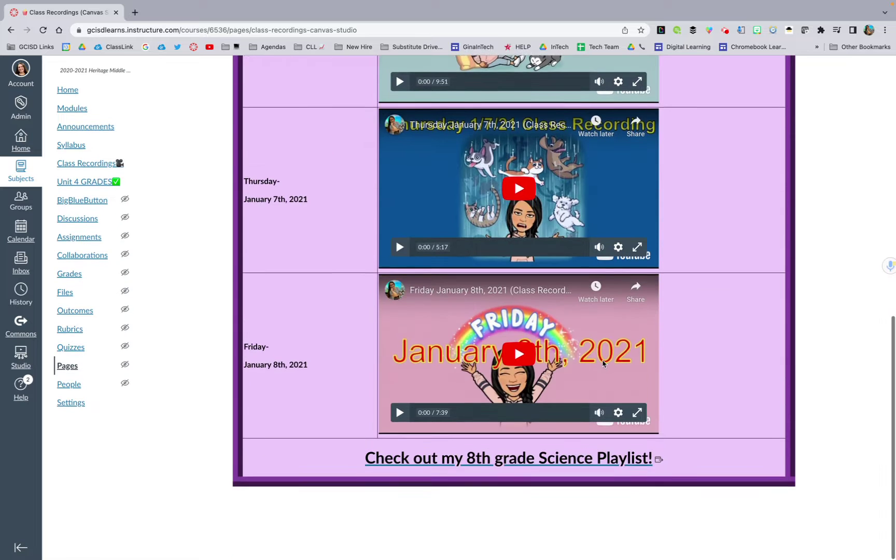
scroll(603, 363, up, 8)
scroll(603, 363, up, 2)
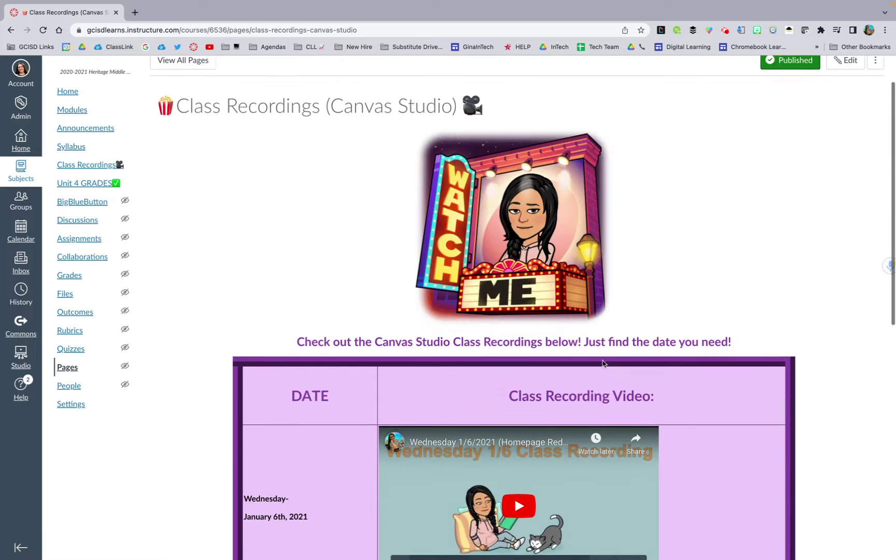
scroll(603, 364, down, 1)
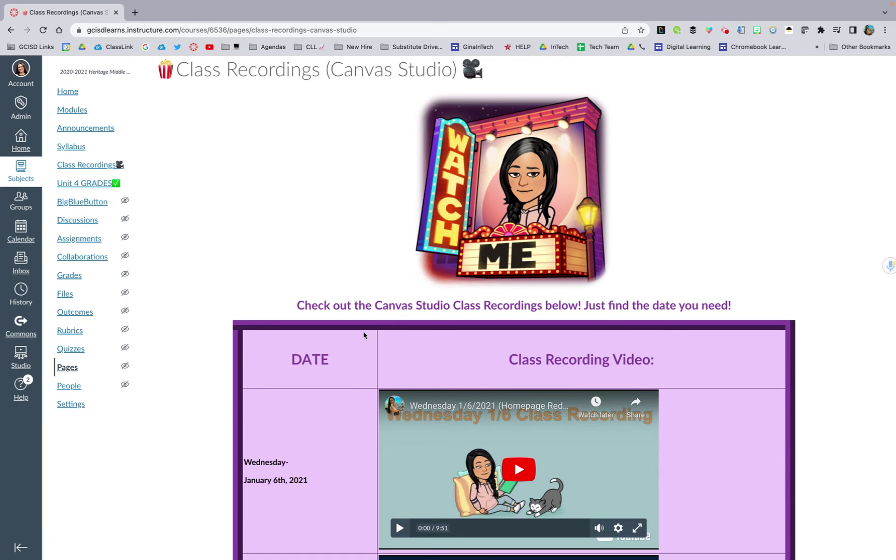
scroll(130, 195, up, 2)
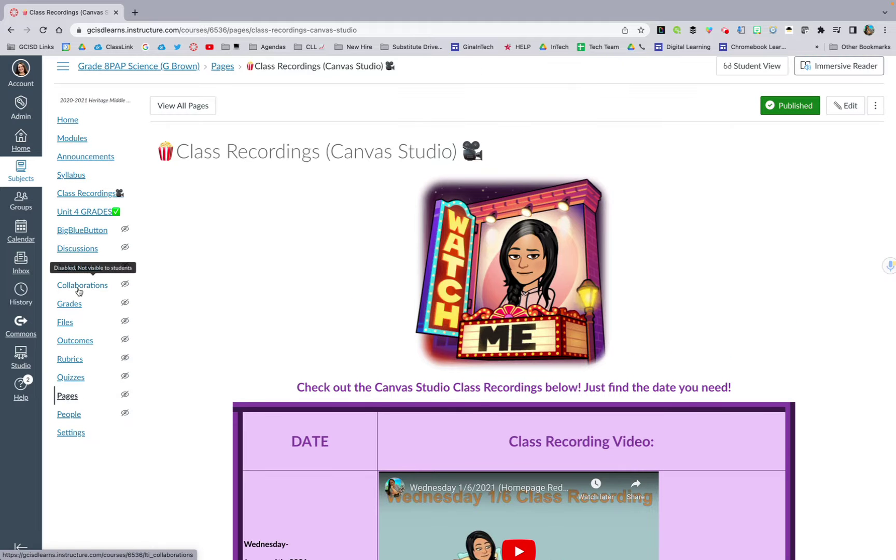
click(72, 397)
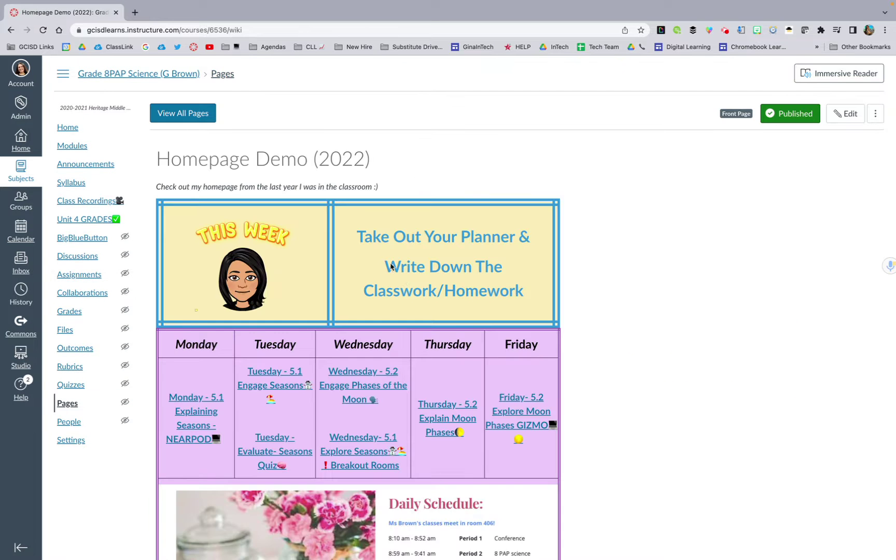
click(179, 115)
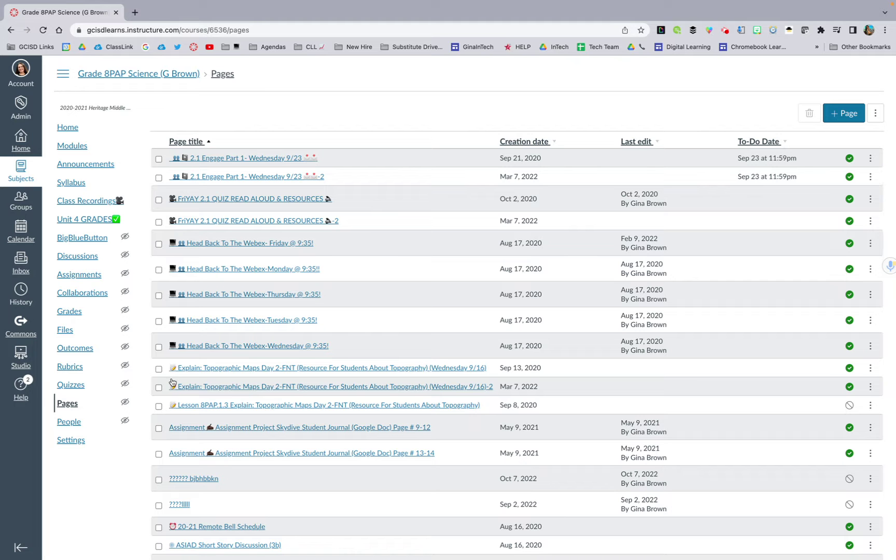
Open the course Settings on the Course Details view.
click(71, 441)
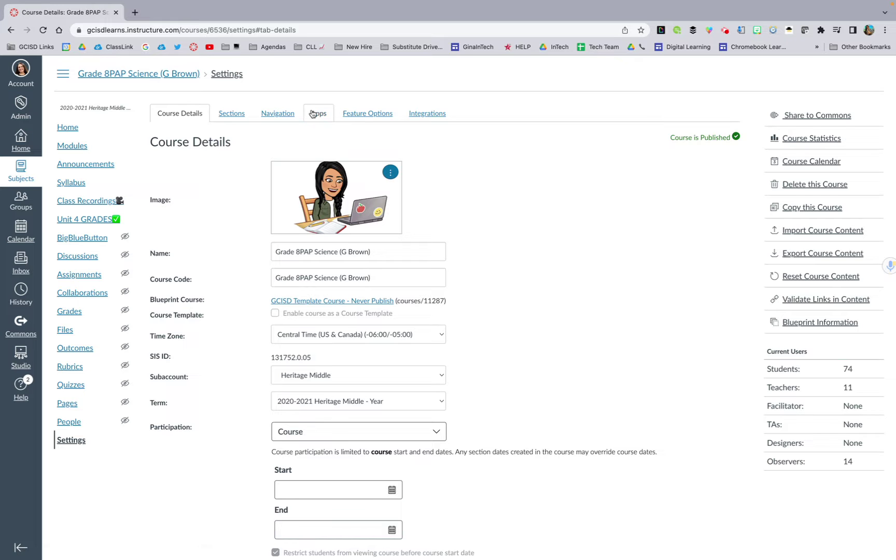
Show the Navigation arrangement and move BigBlueButton toward the visible items, bringing up its options.
click(288, 113)
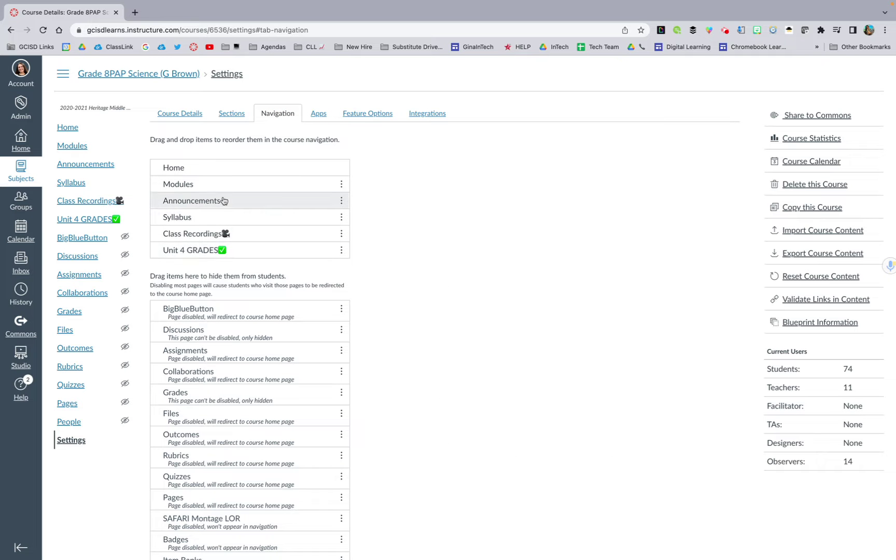
mouse_move(331, 314)
mouse_down()
mouse_move(325, 252)
mouse_move(344, 316)
mouse_up()
click(342, 251)
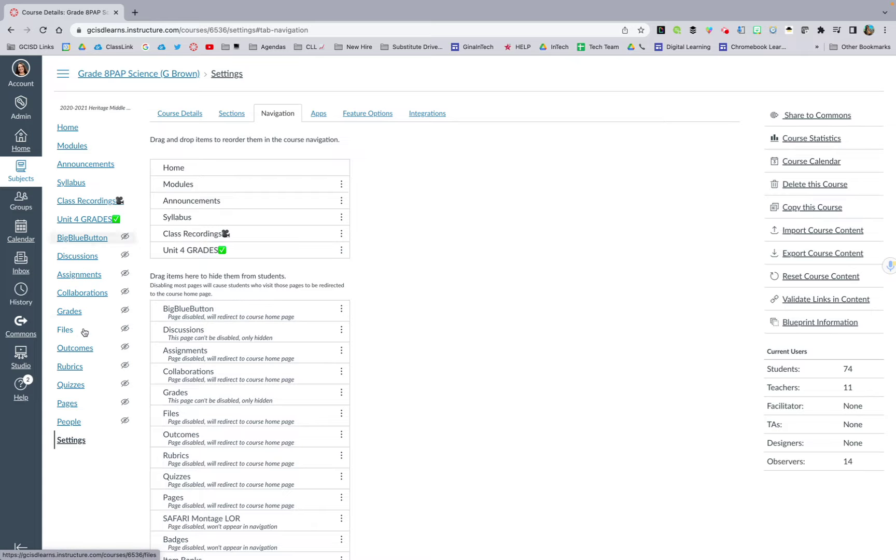
Filter the course Apps by 'redirec' and open the Redirect Tool's details.
click(325, 115)
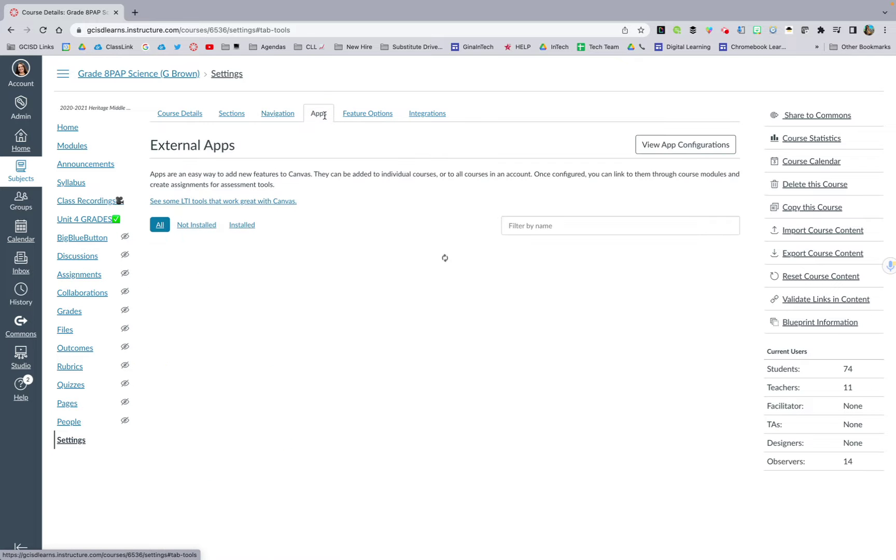
click(546, 227)
text(r)
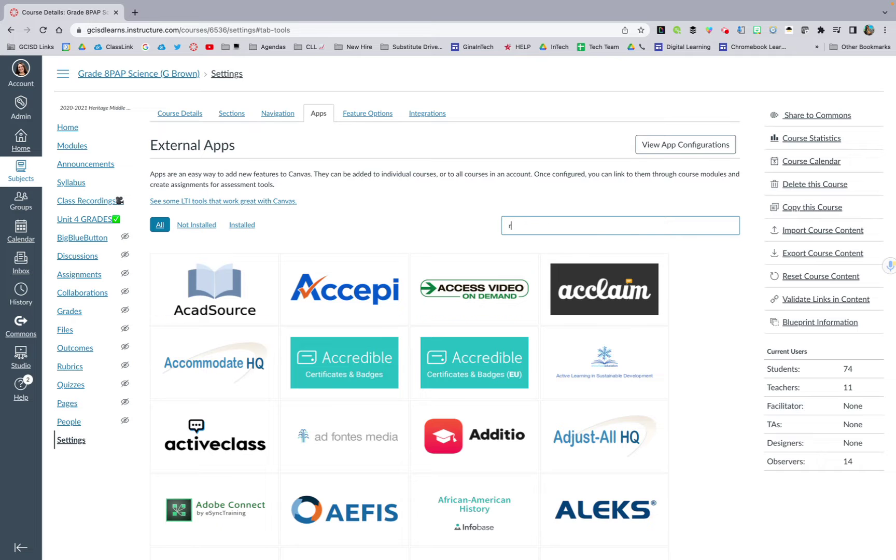
text(edirect)
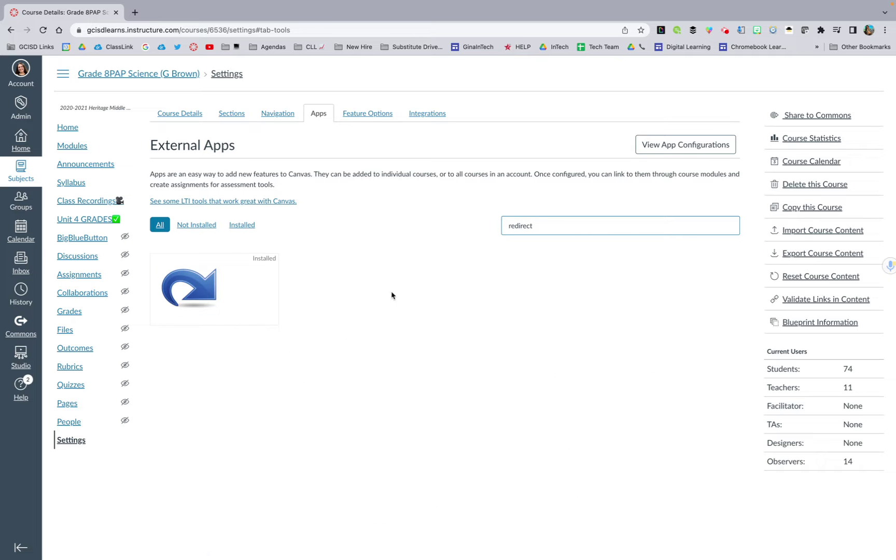
mouse_move(234, 291)
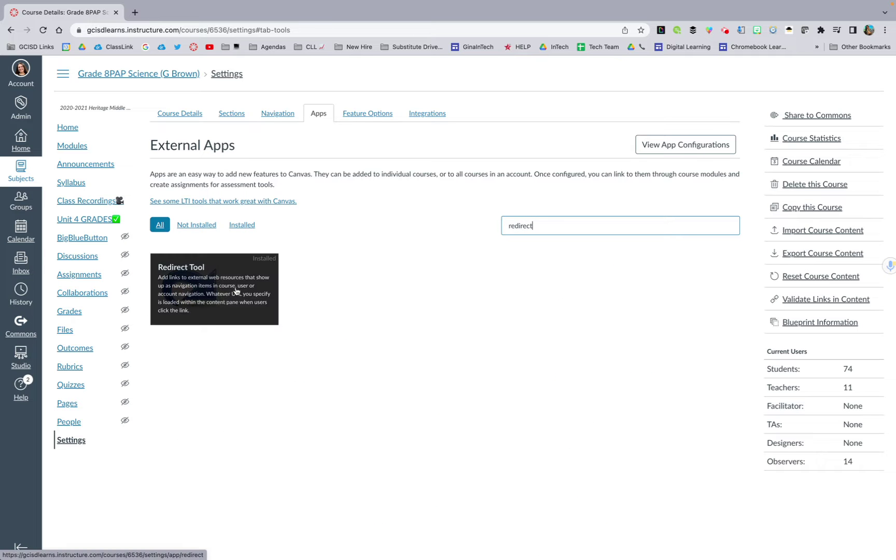
click(202, 275)
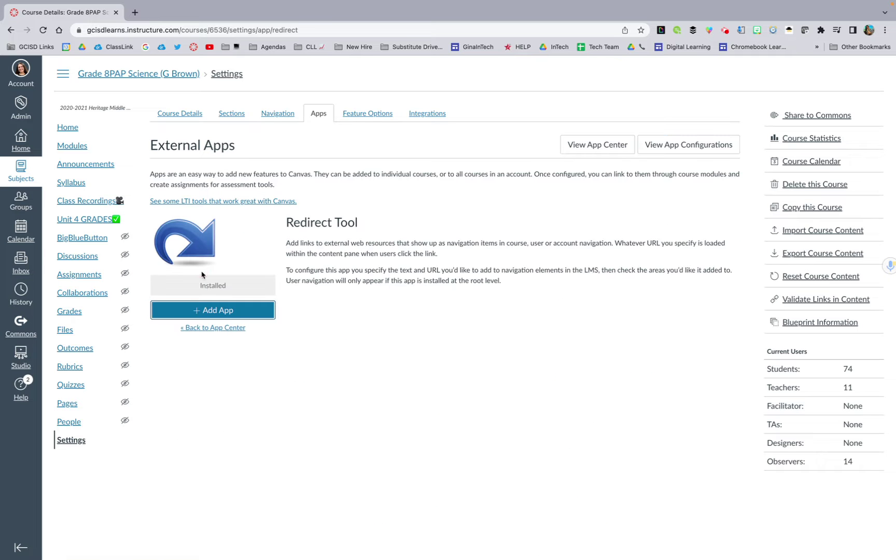
Start adding a Redirect Tool app and name it 'Anchor Text/Links'.
click(209, 310)
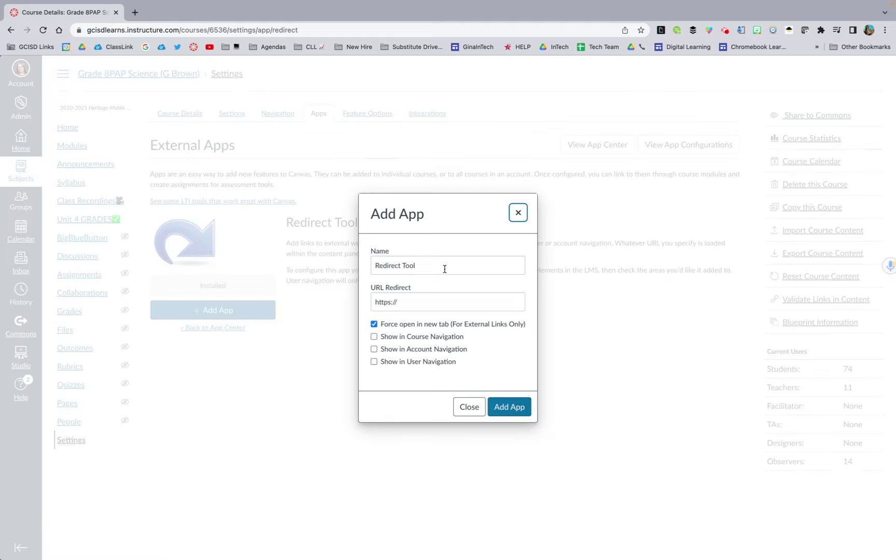
triple_click(444, 267)
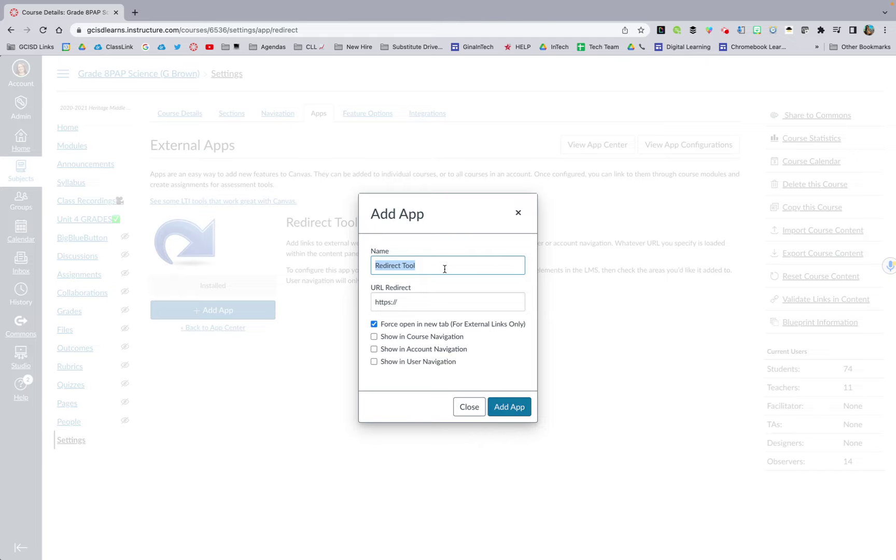
text(Anchor)
text( Text/Liun)
text(nks)
click(436, 302)
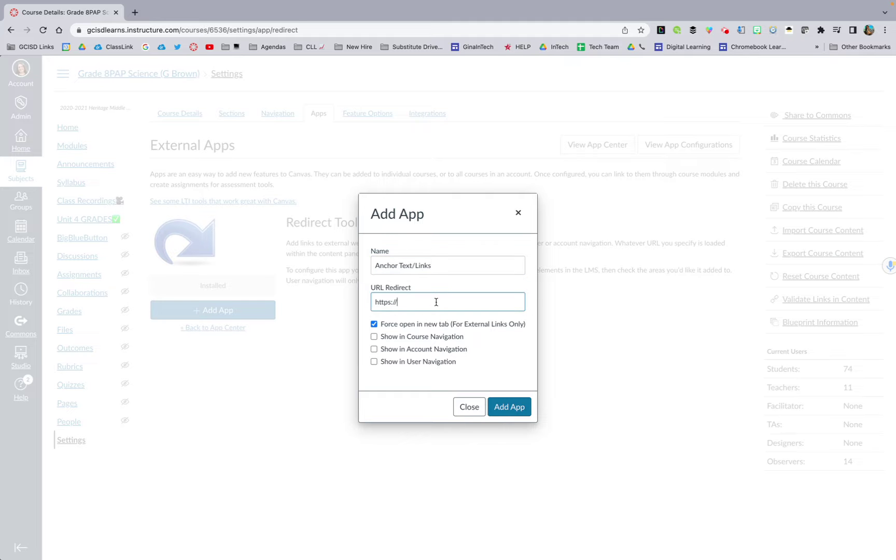
triple_click(383, 303)
click(725, 30)
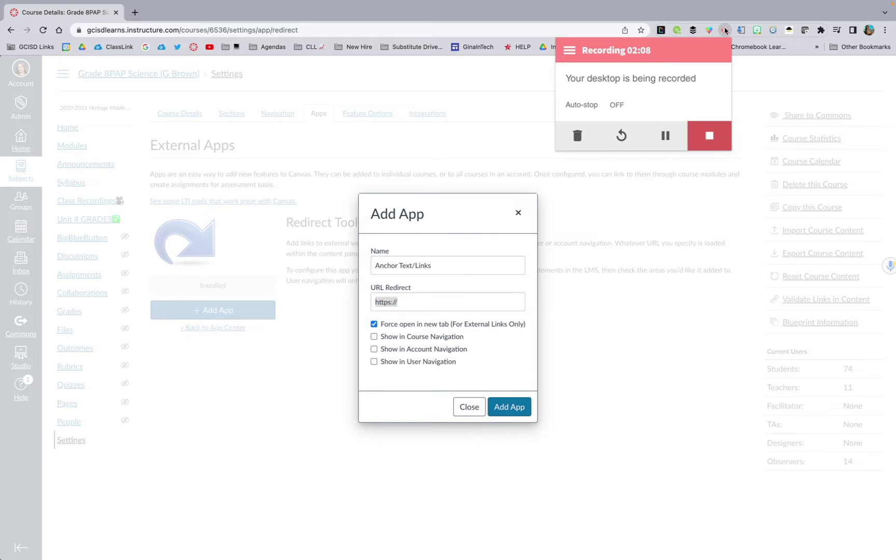
click(664, 144)
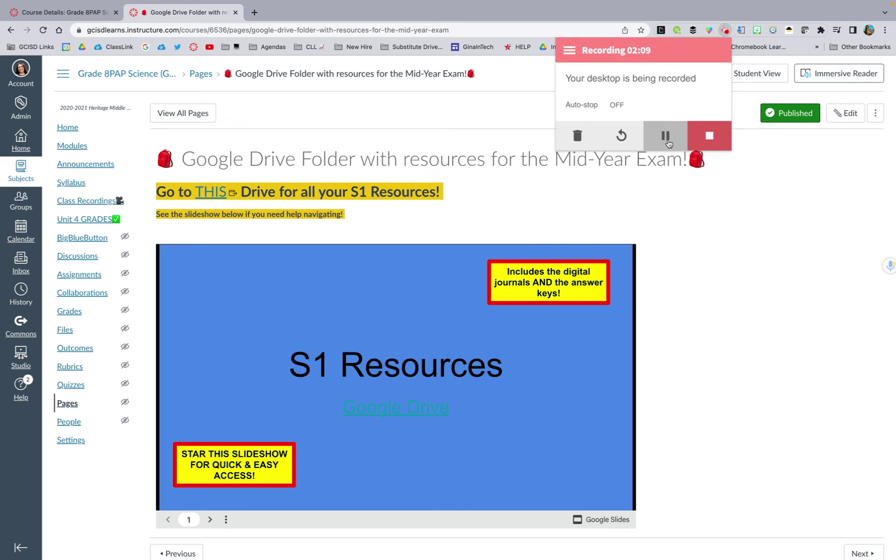
Copy the Google Drive Folder page title and paste it over the Redirect Tool's Name.
click(666, 136)
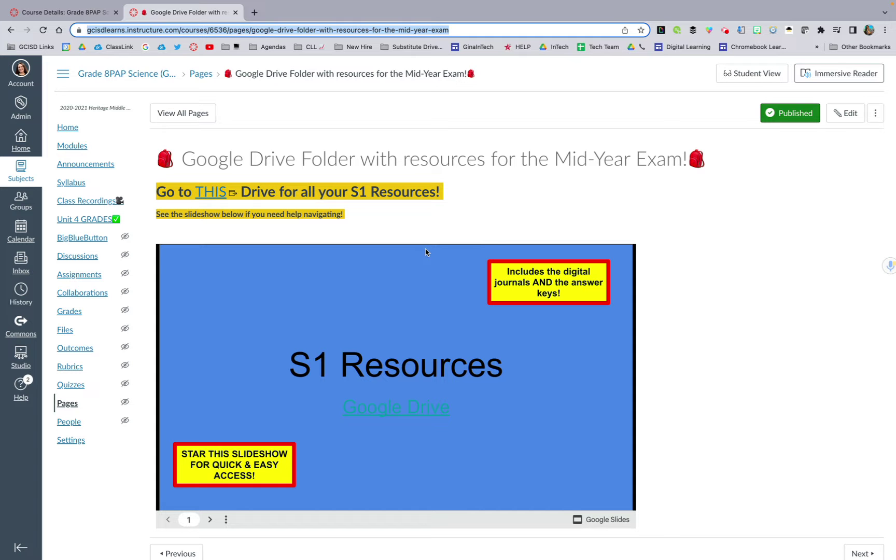
triple_click(332, 161)
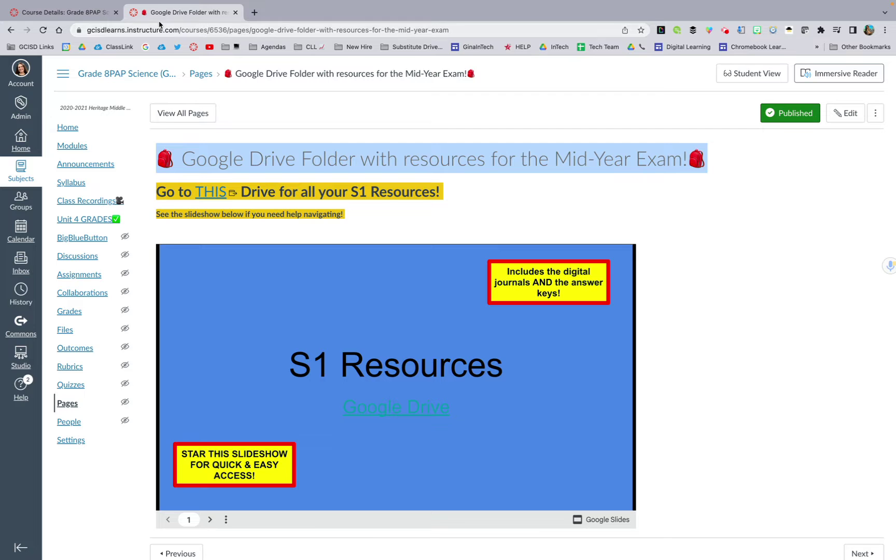
click(84, 13)
click(409, 264)
key(super+a)
text(Google Drive Folder with resources for the Mid-Year Exam!📕)
Edit the name to 'Google Drive Folder- Mid-Year Exam Resources' and select the URL Redirect placeholder.
click(424, 264)
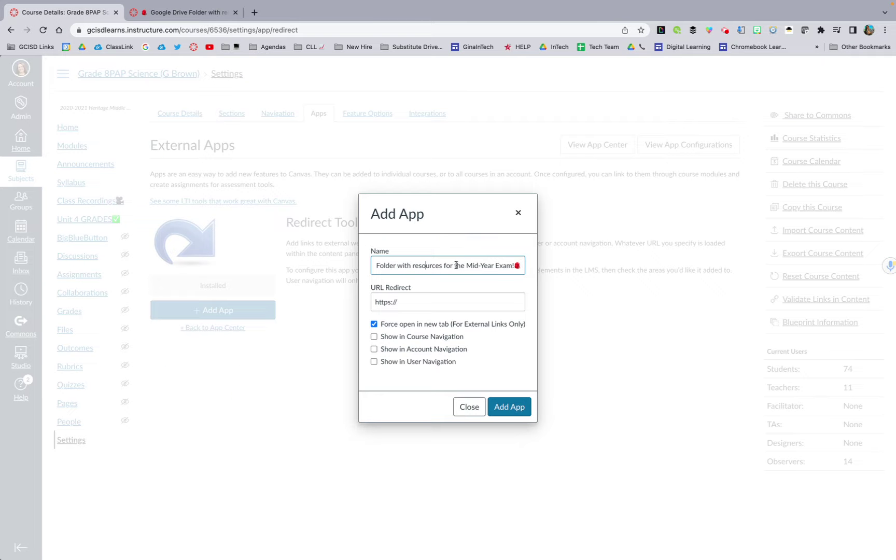
click(395, 266)
drag(396, 265, 472, 265)
key(BackSpace)
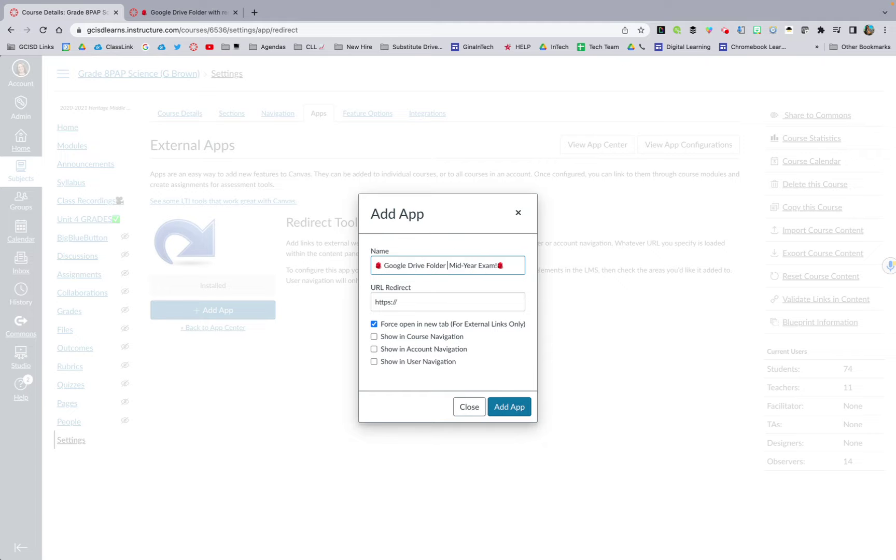
key(BackSpace)
text(-)
click(495, 265)
text(Resources)
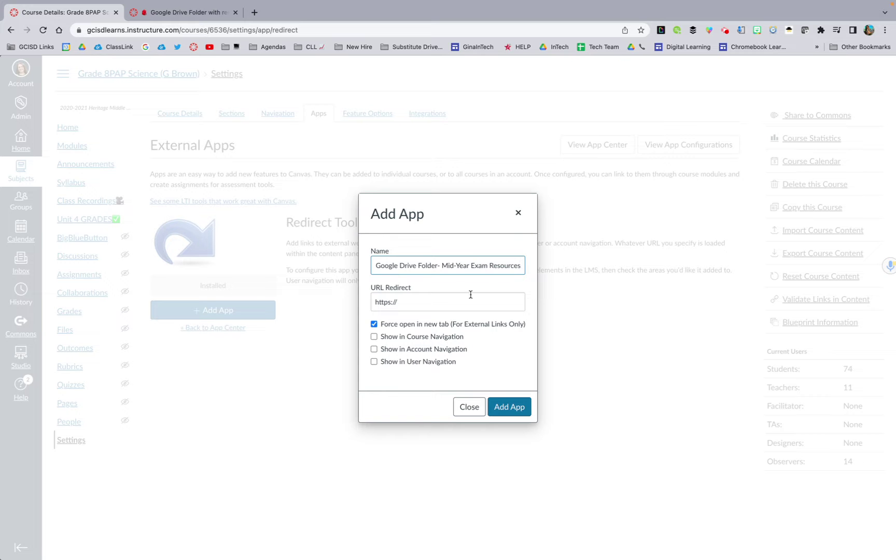
click(455, 302)
triple_click(455, 302)
Copy the Google Drive Folder page's address and paste it into URL Redirect.
click(189, 14)
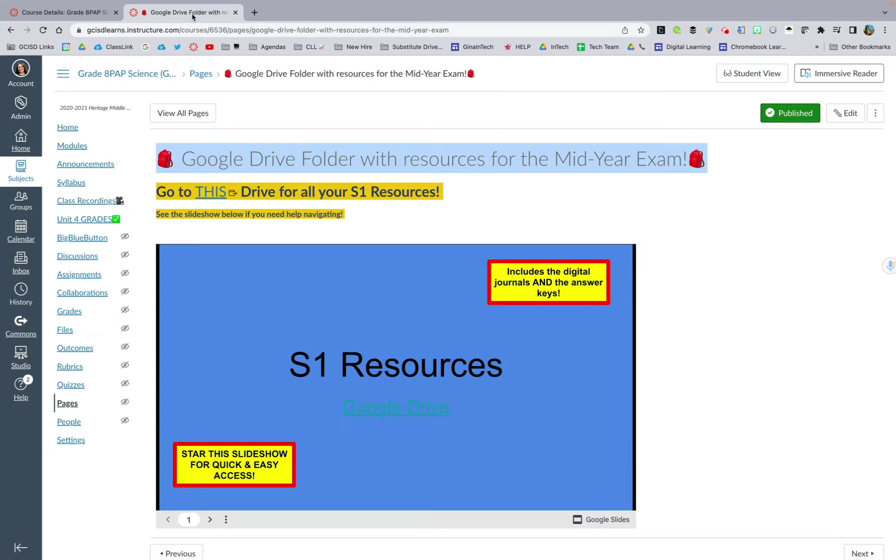
click(185, 30)
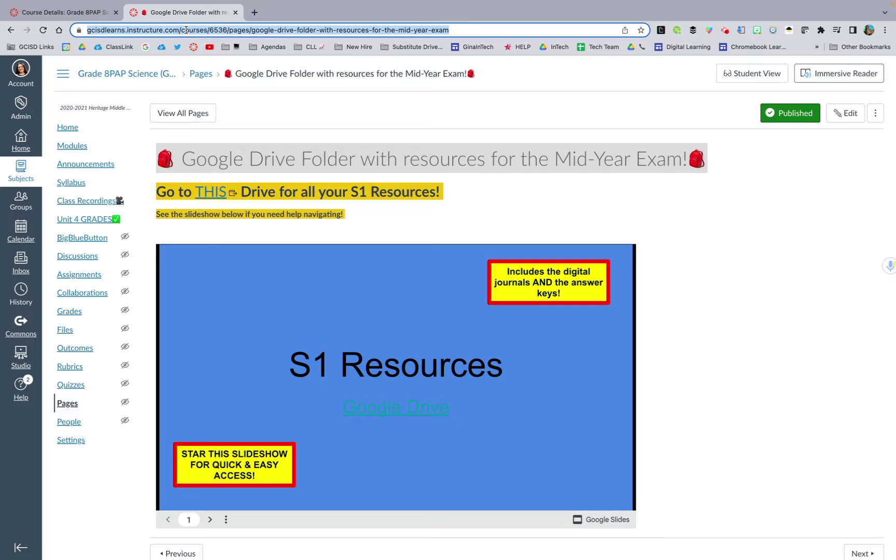
click(62, 13)
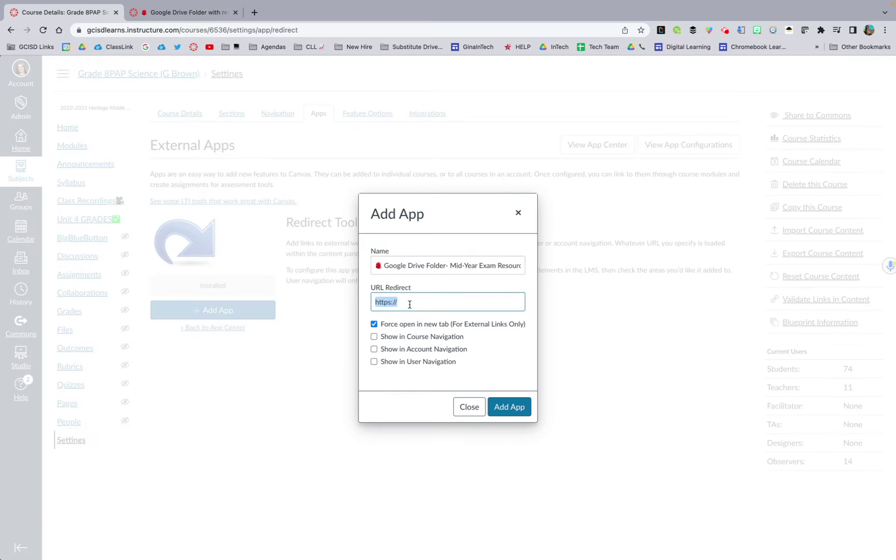
key(ctrl+v)
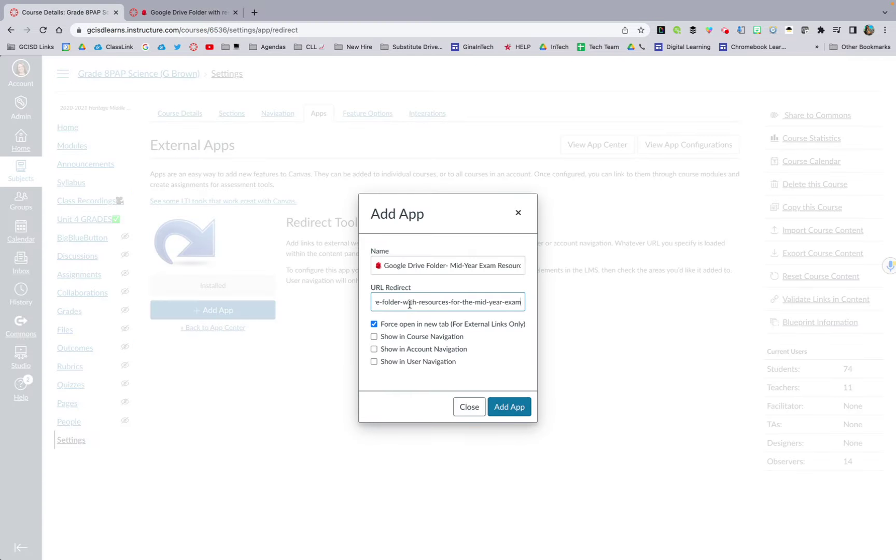
Keep open-in-new-tab on, enable Show in Course Navigation, and add the redirect app.
click(375, 325)
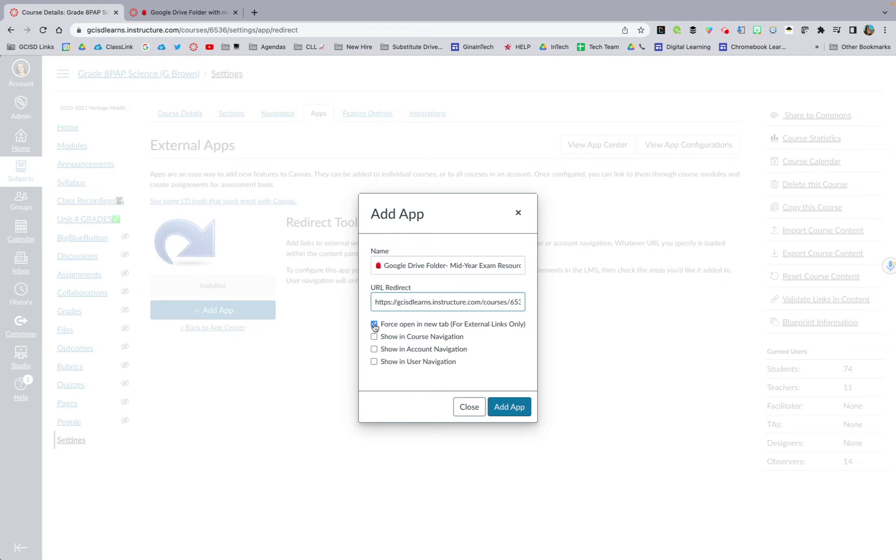
click(374, 326)
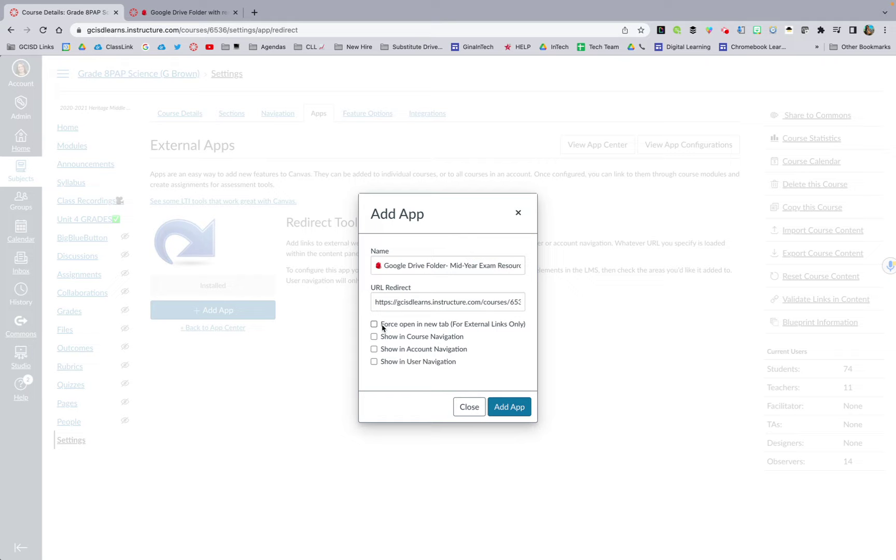
click(374, 324)
click(374, 336)
click(498, 407)
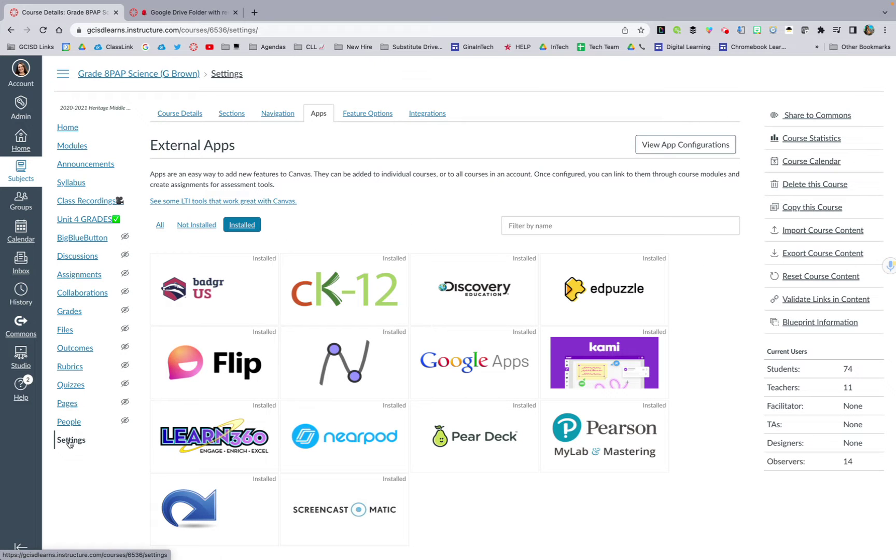
Check the Navigation list, then reload Settings so the Google Drive Folder link appears.
click(280, 112)
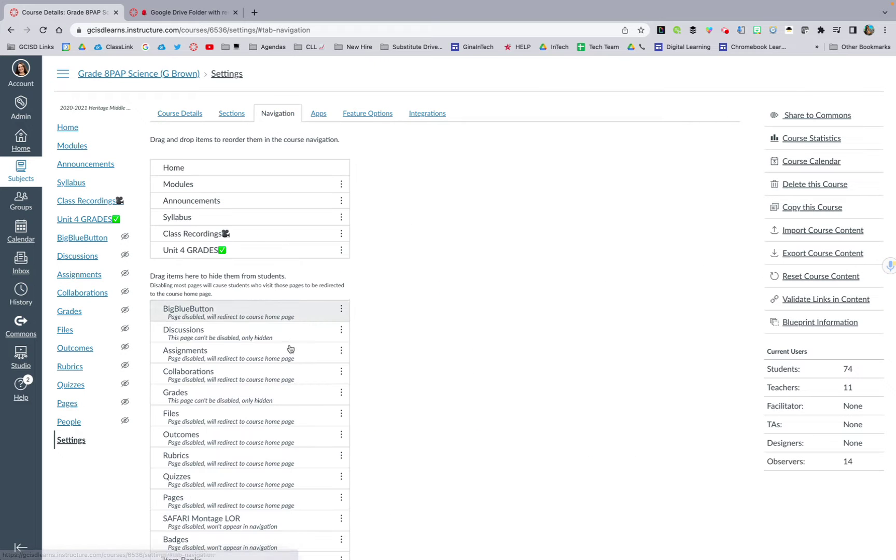
scroll(292, 380, down, 5)
scroll(293, 384, down, 6)
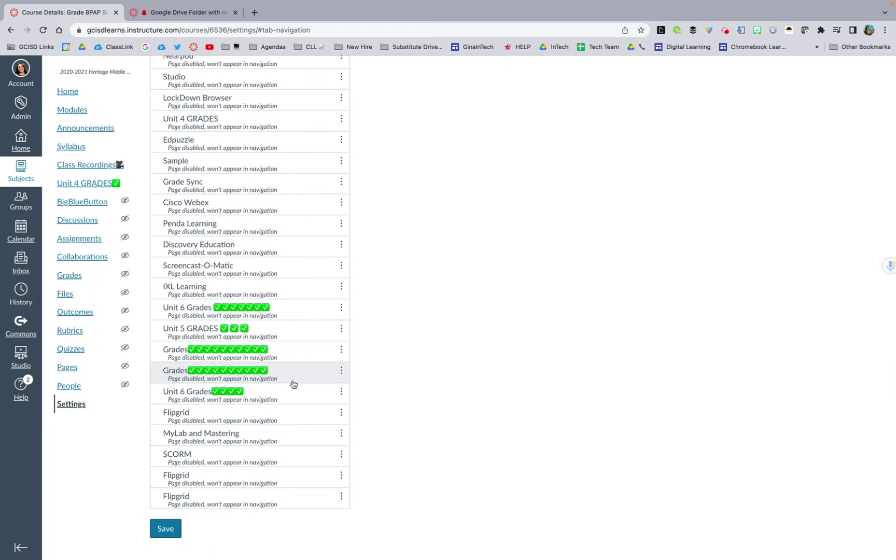
scroll(294, 384, up, 7)
scroll(293, 384, up, 1)
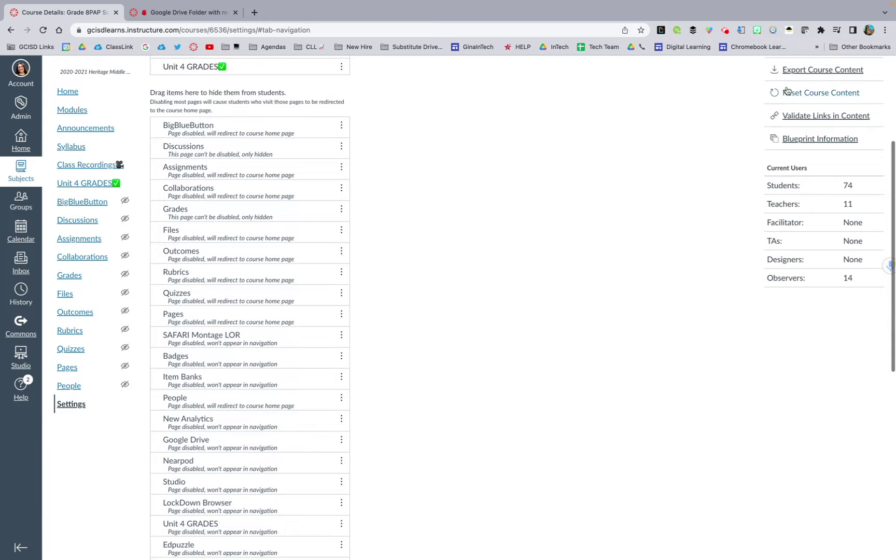
click(729, 32)
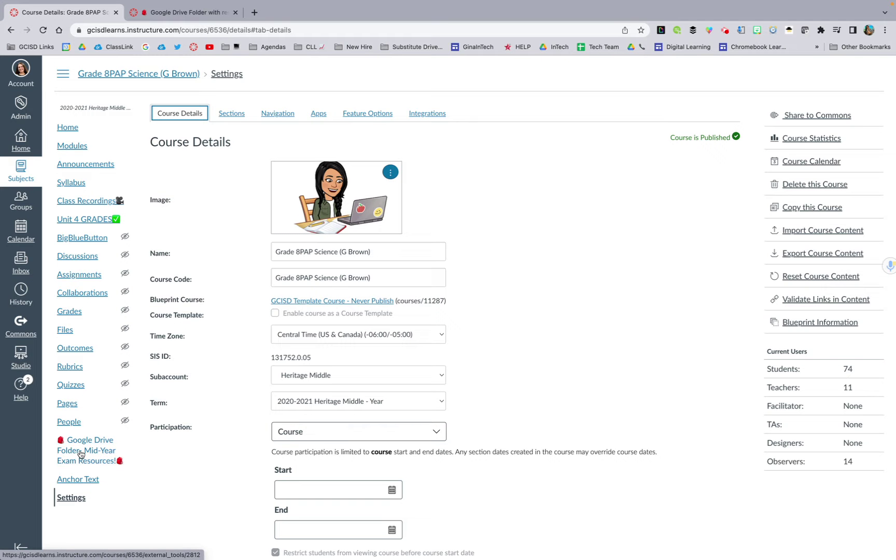
In the Navigation tab, drag the Google Drive Folder item and return it just above Anchor Text.
click(267, 113)
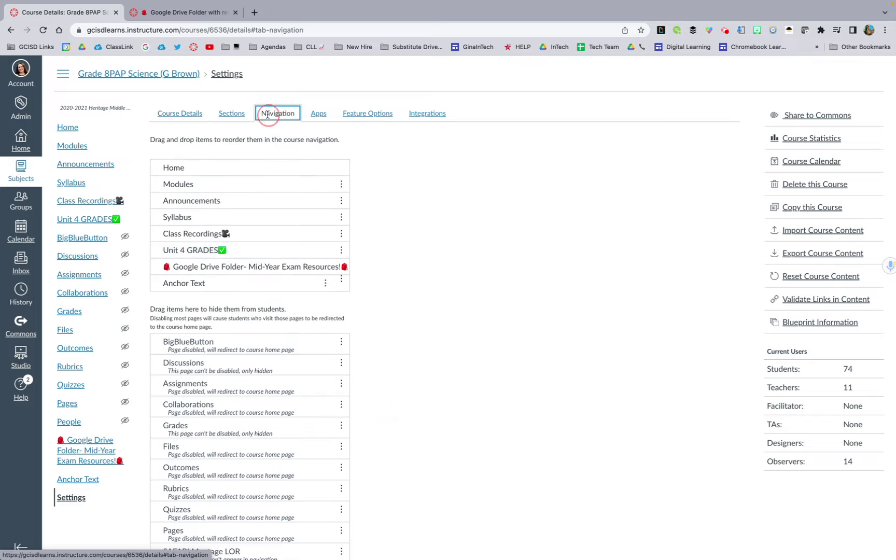
click(342, 266)
mouse_move(342, 266)
mouse_down()
mouse_move(334, 176)
mouse_move(336, 269)
mouse_up()
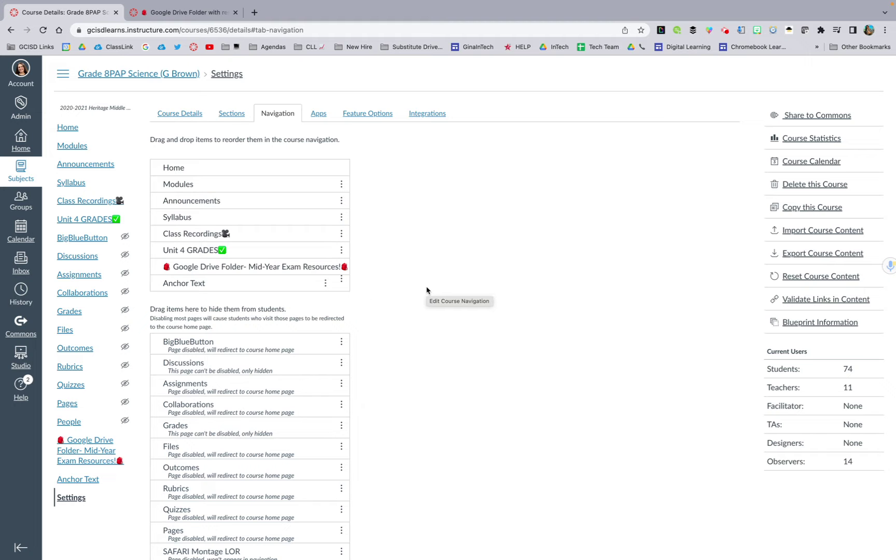
Disable Anchor Text, leaving Google Drive Folder as the last visible navigation item.
click(325, 282)
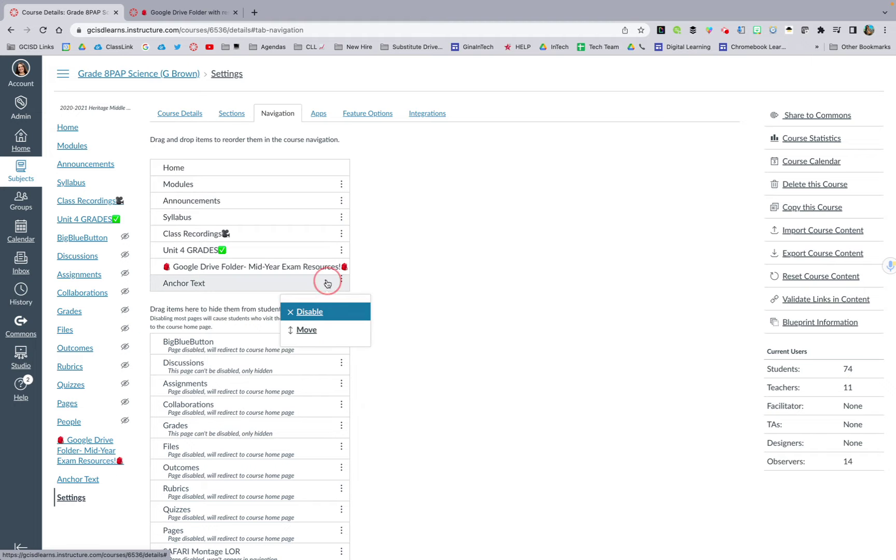
click(327, 311)
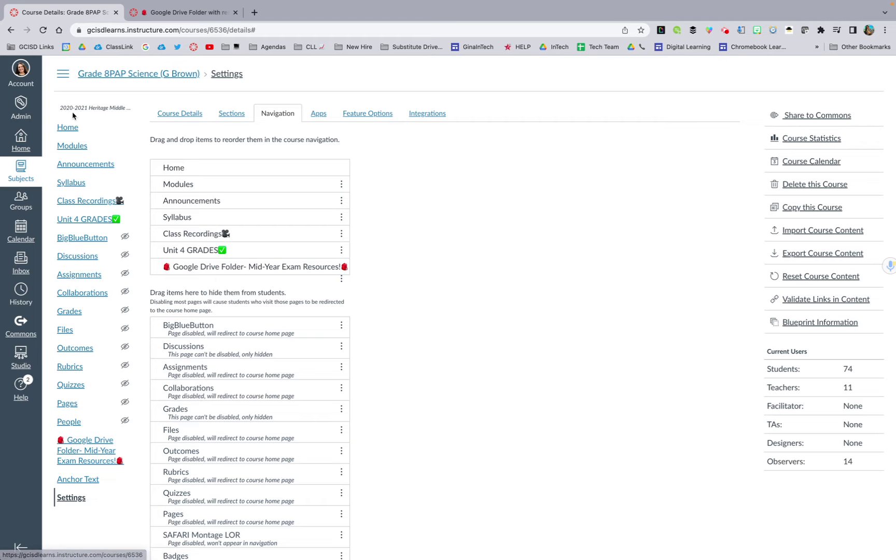
In Settings' Apps tab, filter apps by 'redire' and open the Redirect Tool.
click(73, 499)
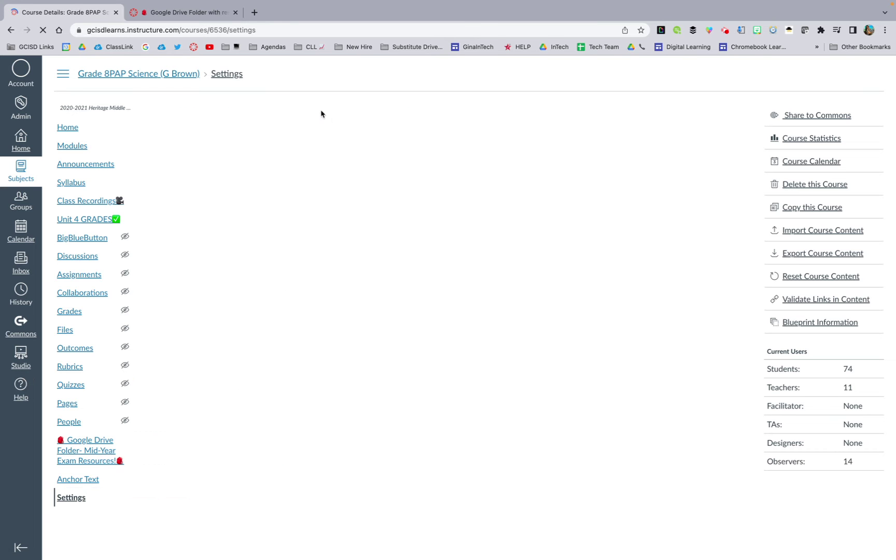
click(320, 114)
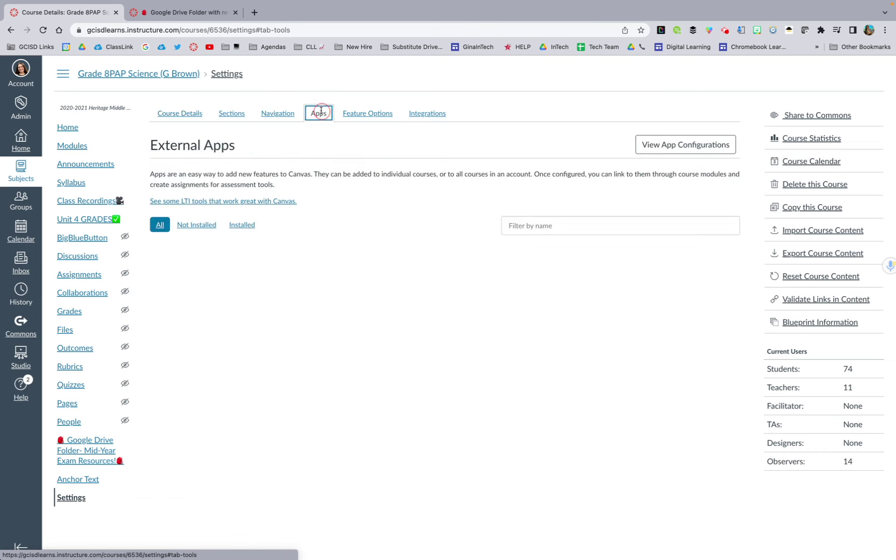
click(549, 225)
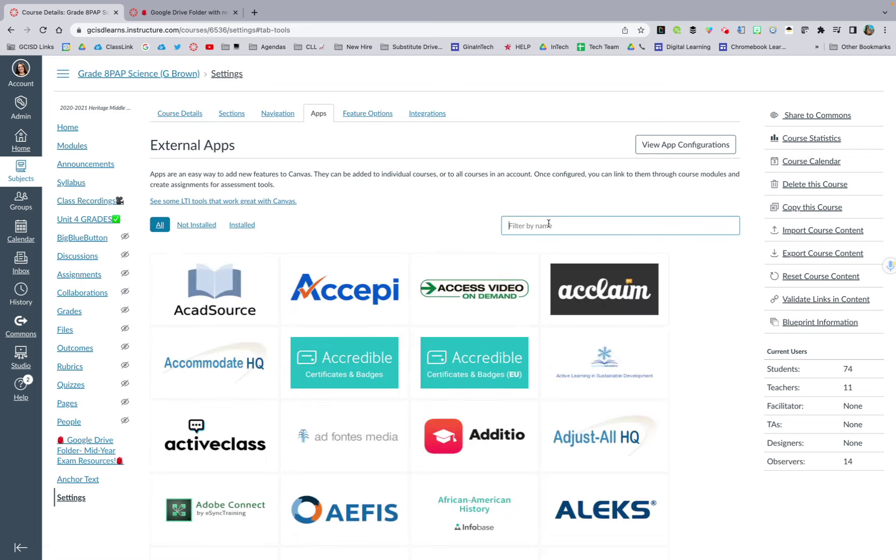
text(redirect)
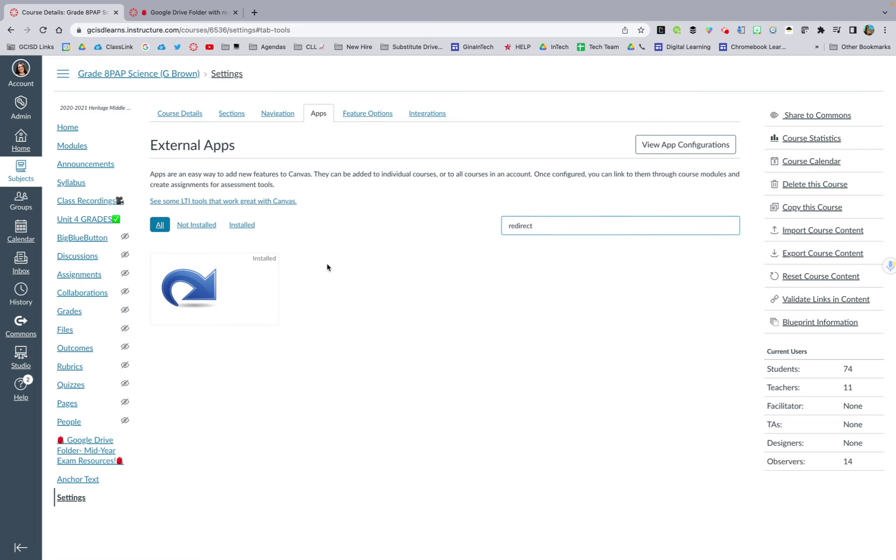
mouse_move(233, 264)
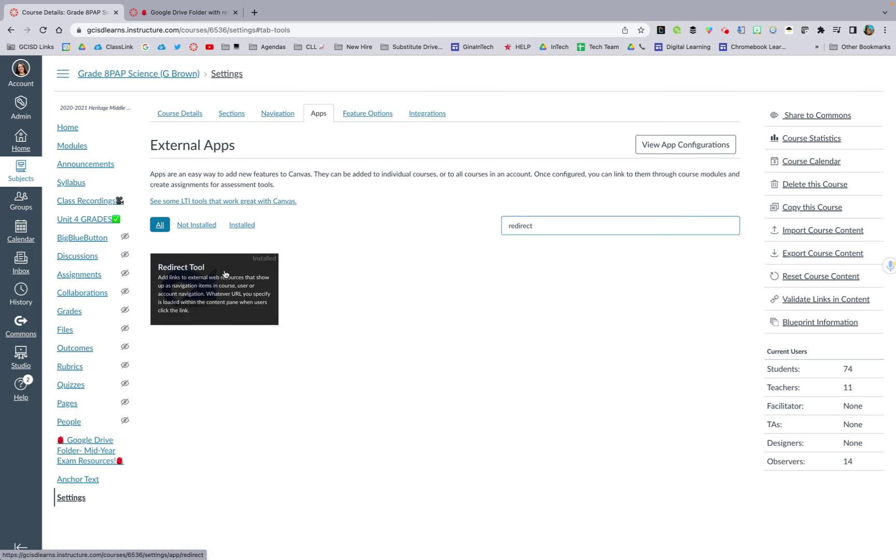
click(226, 274)
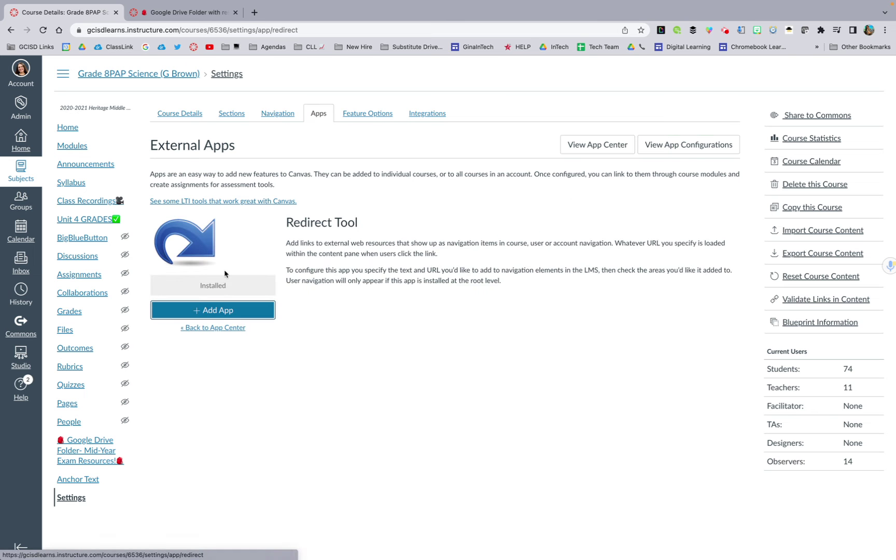
Start another Redirect Tool app, select its default name and URL, then close without adding.
click(219, 311)
triple_click(423, 261)
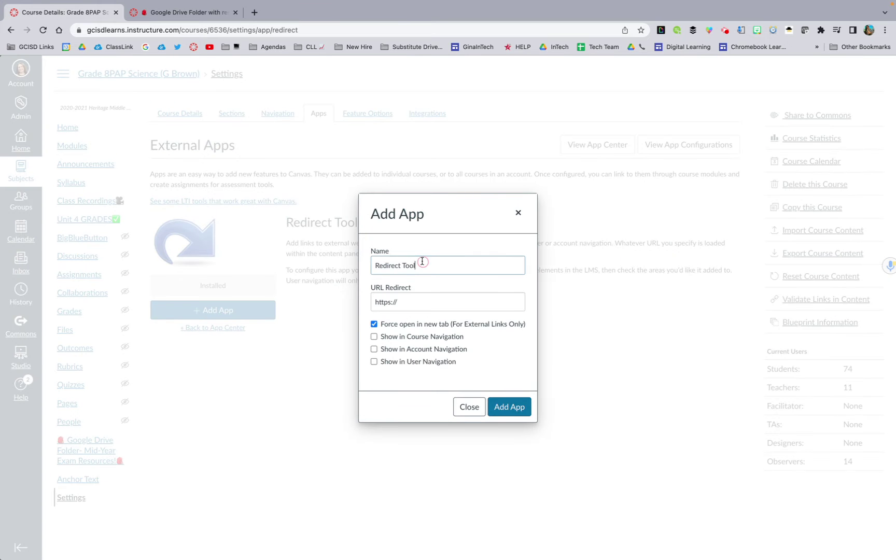
triple_click(405, 302)
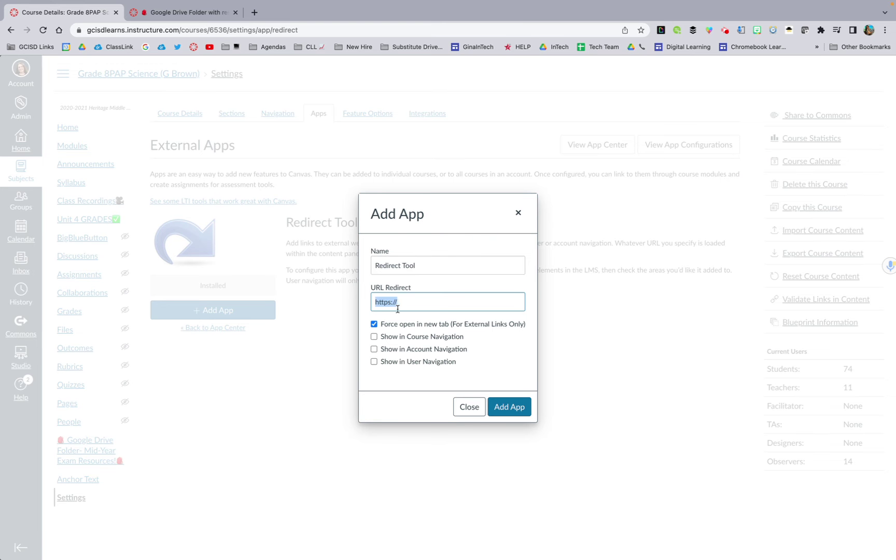
click(473, 409)
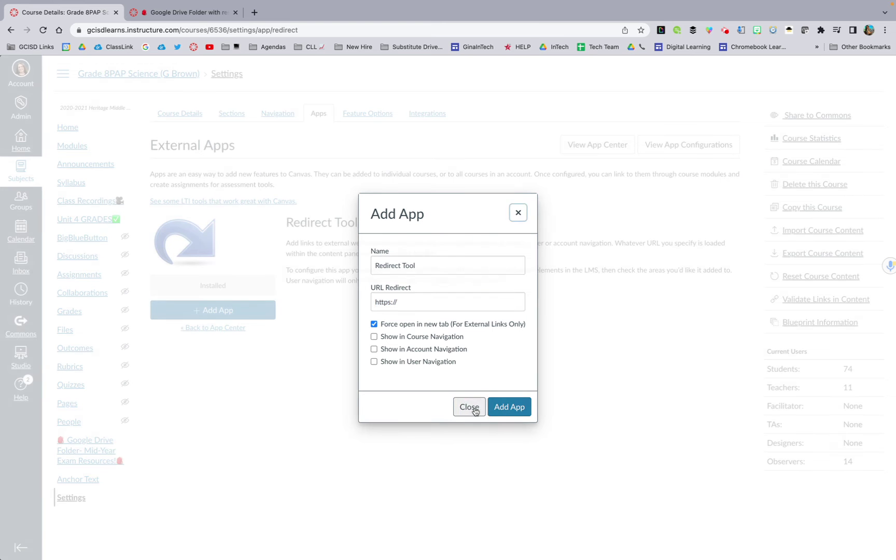
click(473, 409)
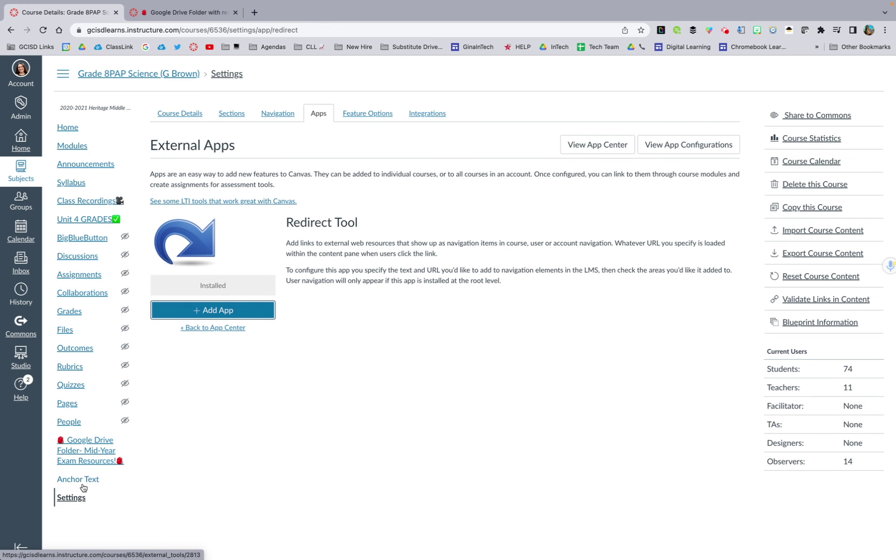
click(400, 410)
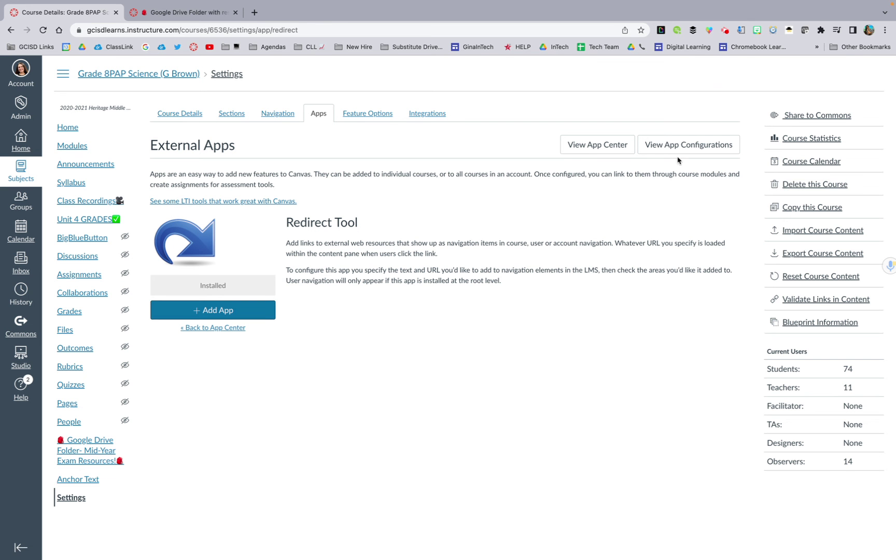
click(725, 30)
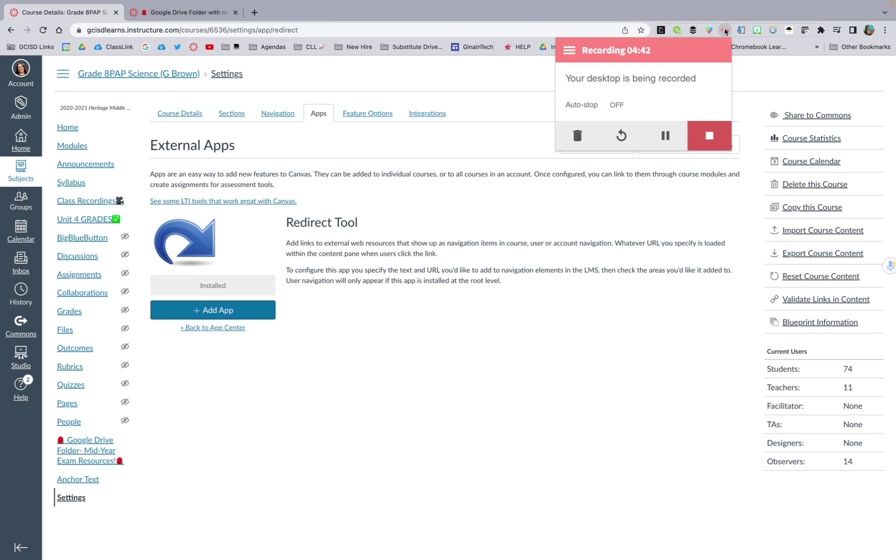